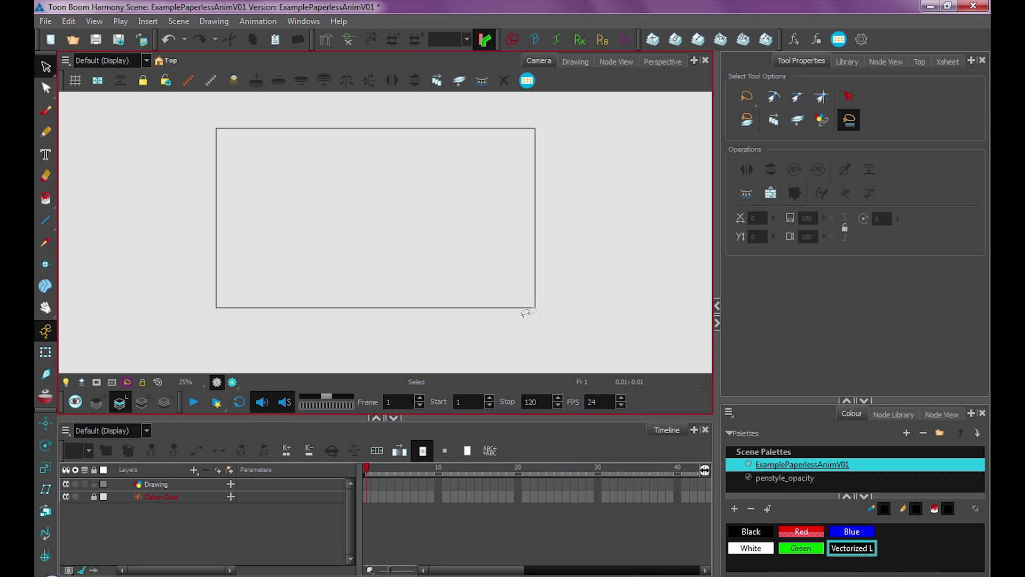
Step: In Preferences > Shortcuts, search 'zoom' and restore Zoom In to its default key, 2
left_click(69, 21)
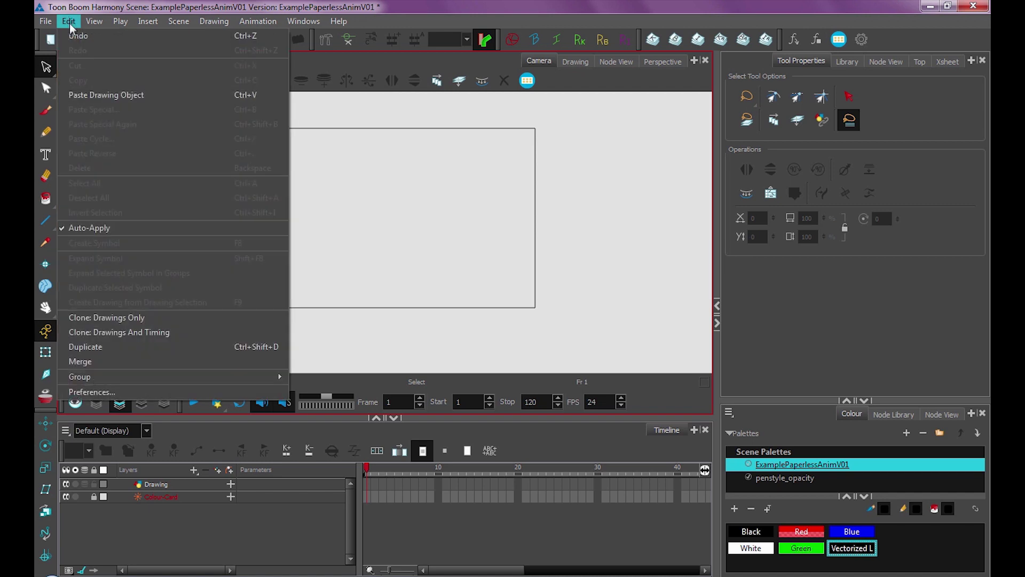
left_click(101, 392)
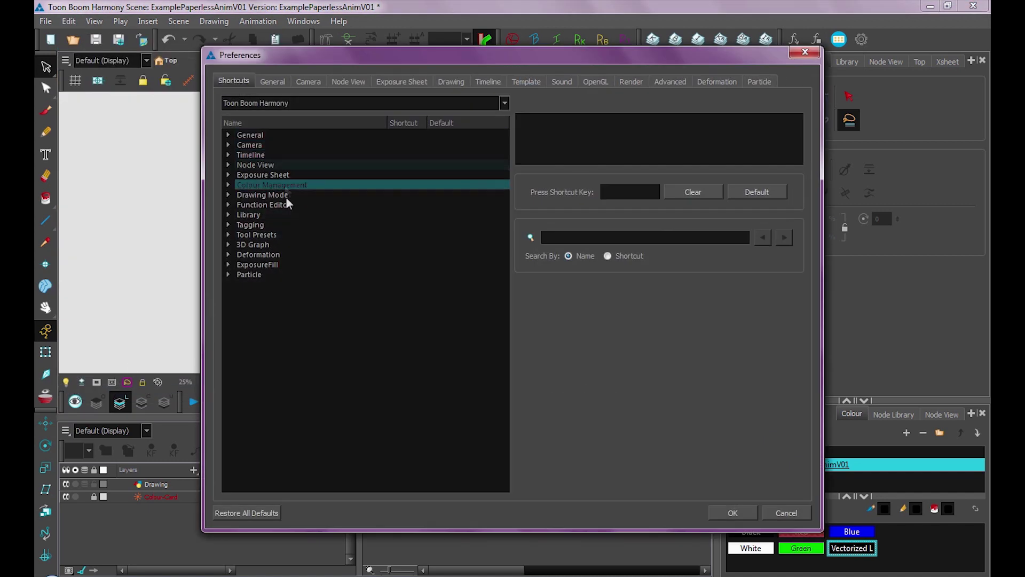
left_click(618, 237)
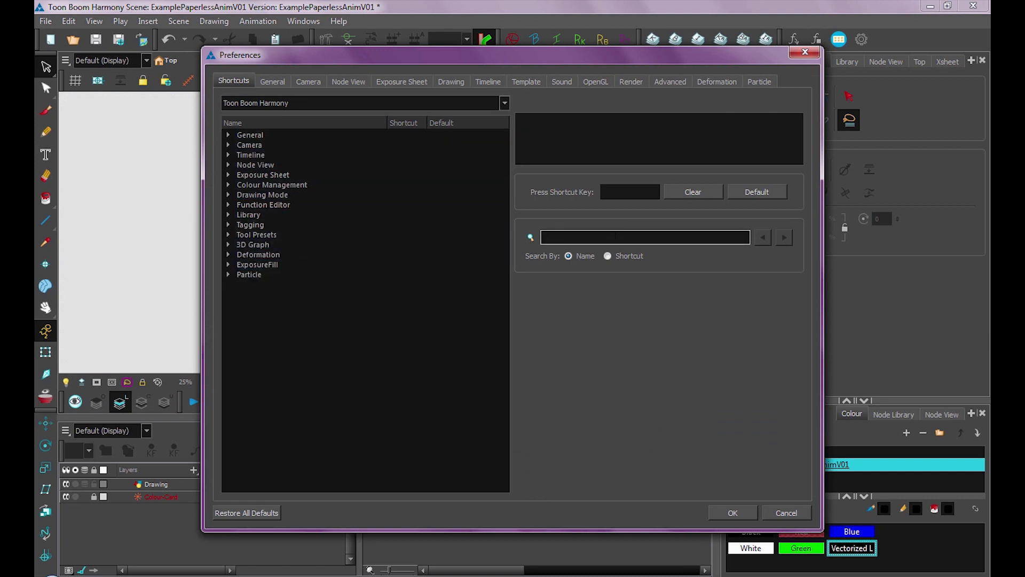
type("zoom")
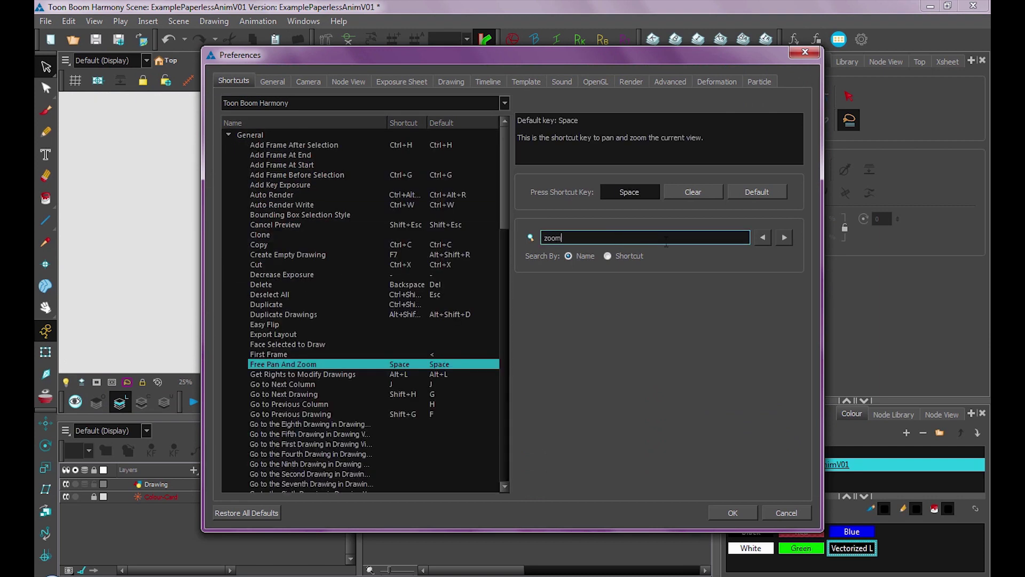
left_click(783, 237)
left_click(784, 237)
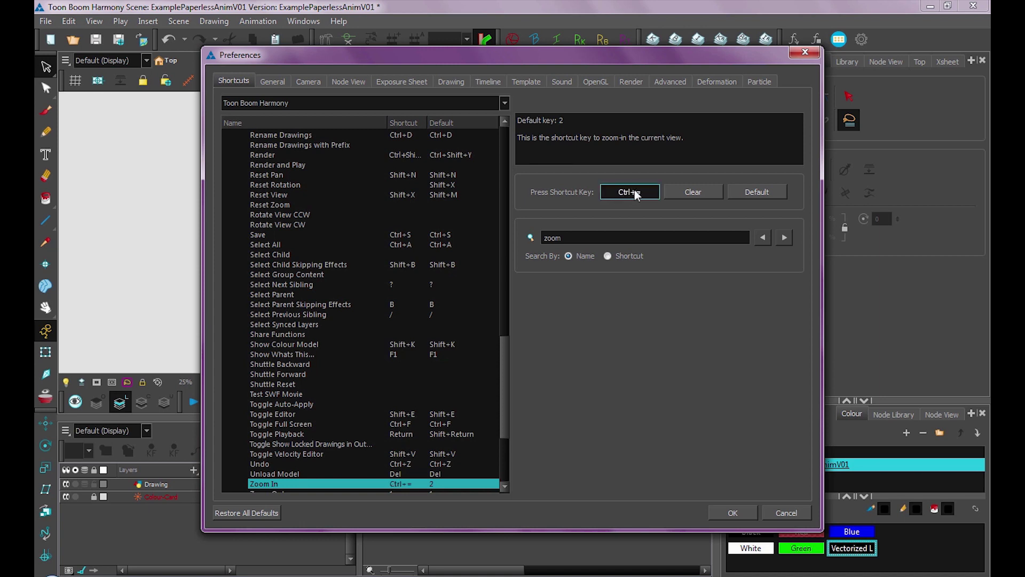
left_click(756, 191)
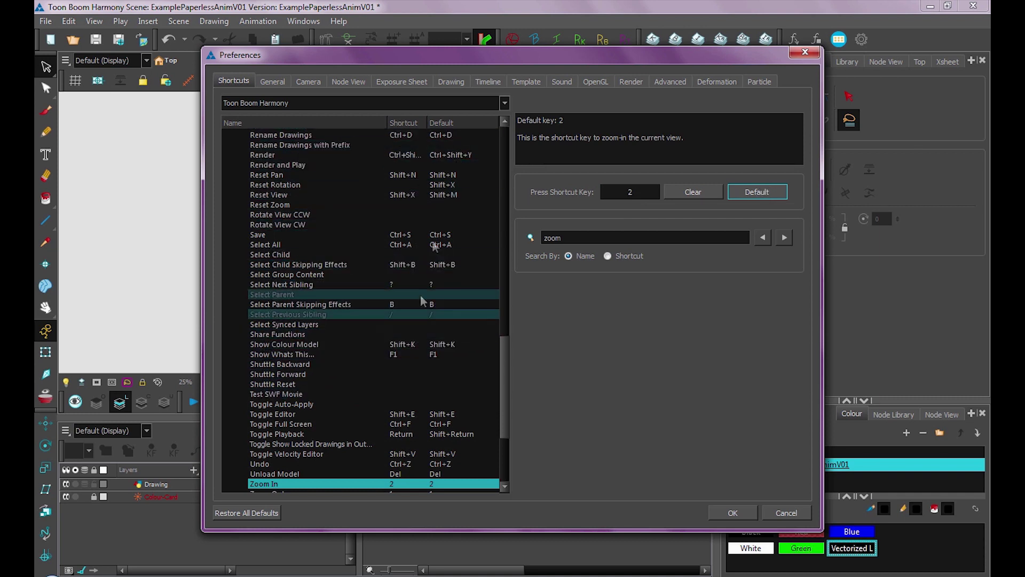
left_click(505, 103)
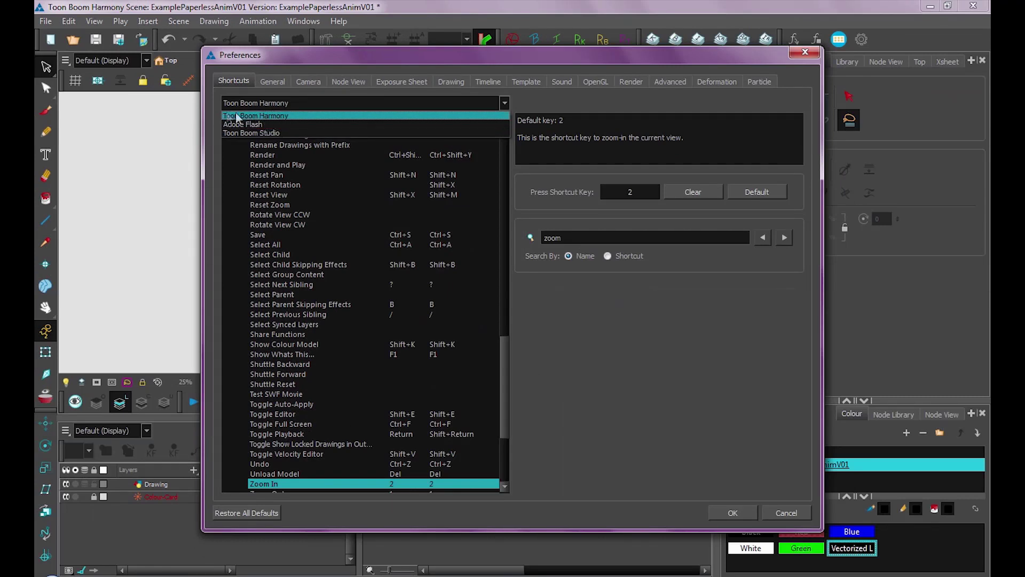
Step: Choose the Toon Boom Harmony keyset, review the General tab, and apply with OK
left_click(270, 115)
left_click(277, 78)
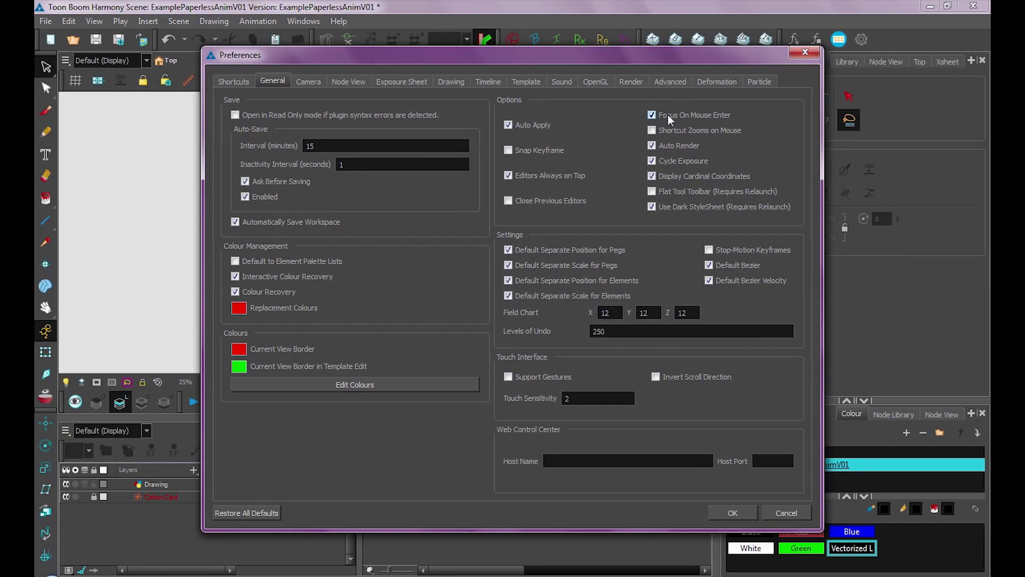
left_click(741, 511)
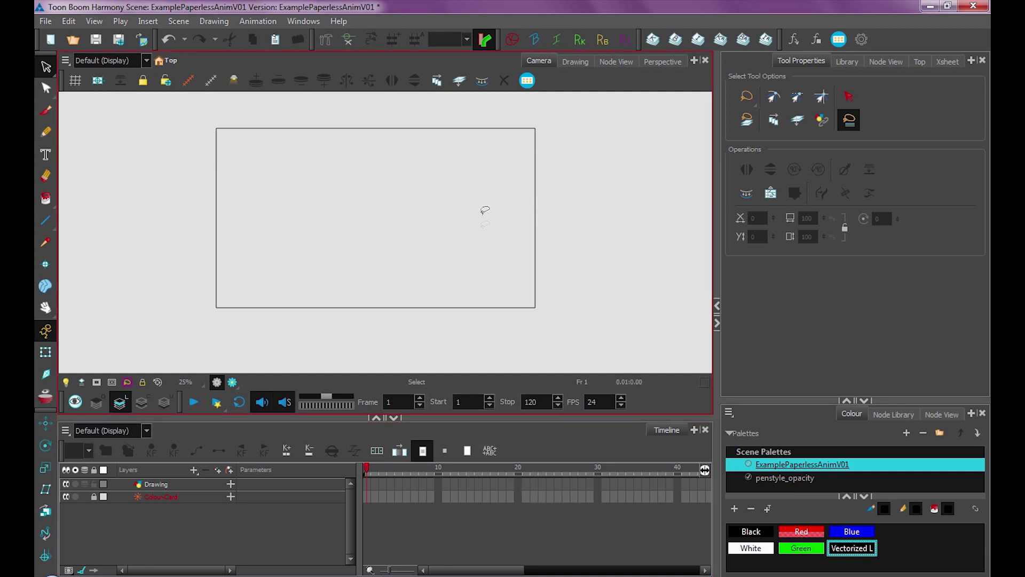
Step: Zoom the Camera and Timeline views in and out, then rotate the camera view
scroll(468, 242, "up", 3)
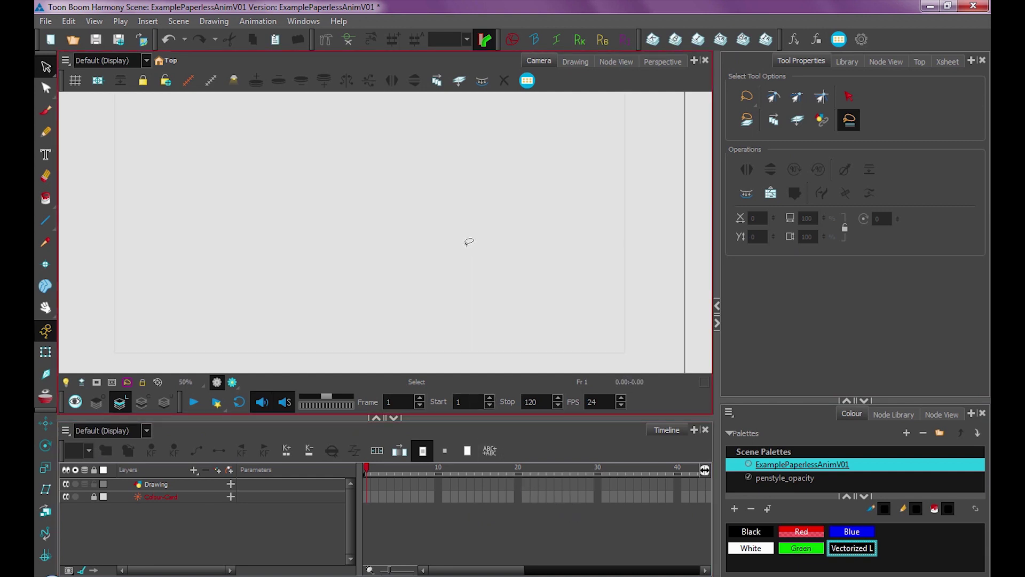
scroll(473, 243, "down", 3)
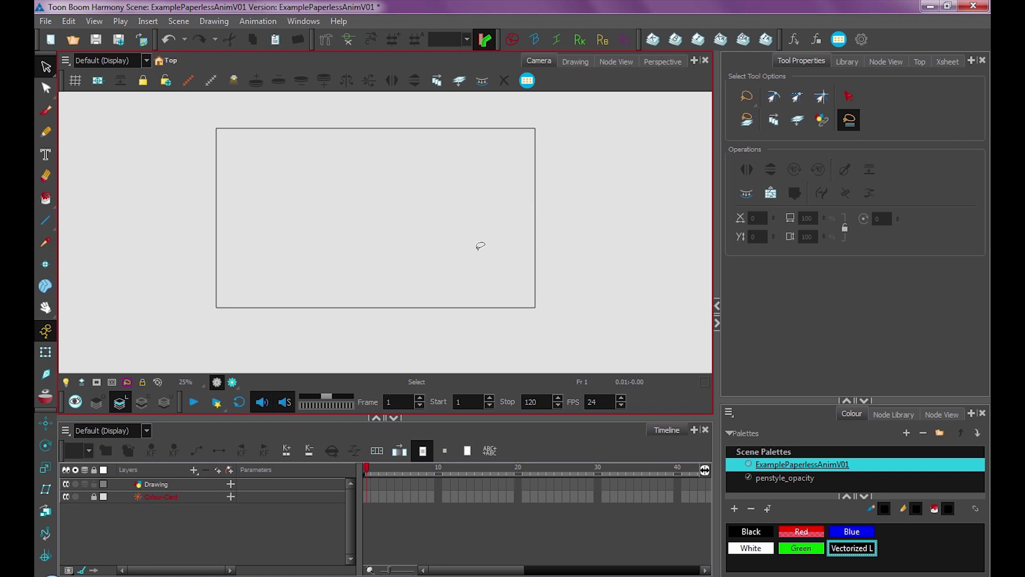
scroll(481, 245, "down", 1)
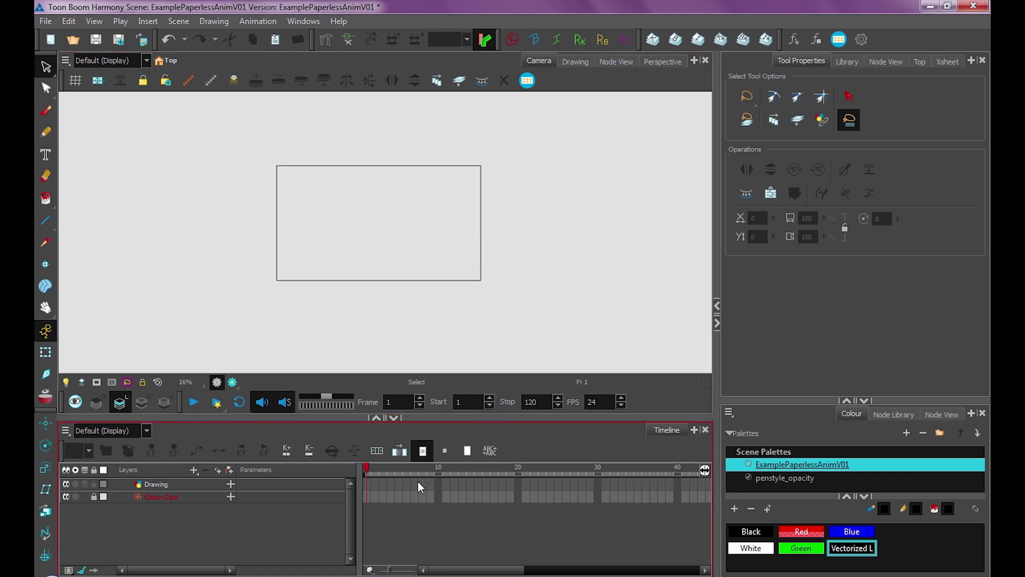
scroll(418, 488, "up", 3)
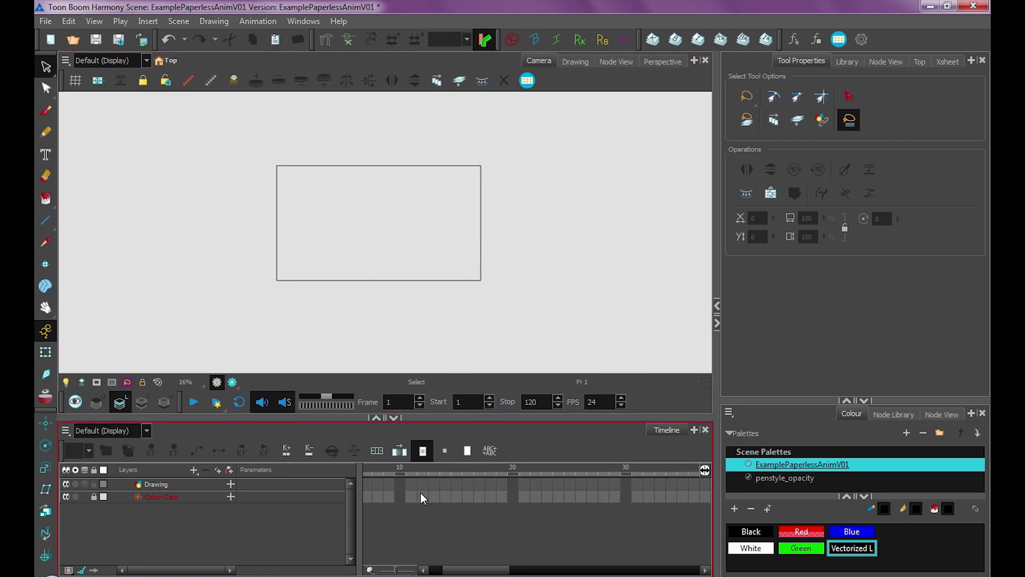
scroll(425, 493, "down", 3)
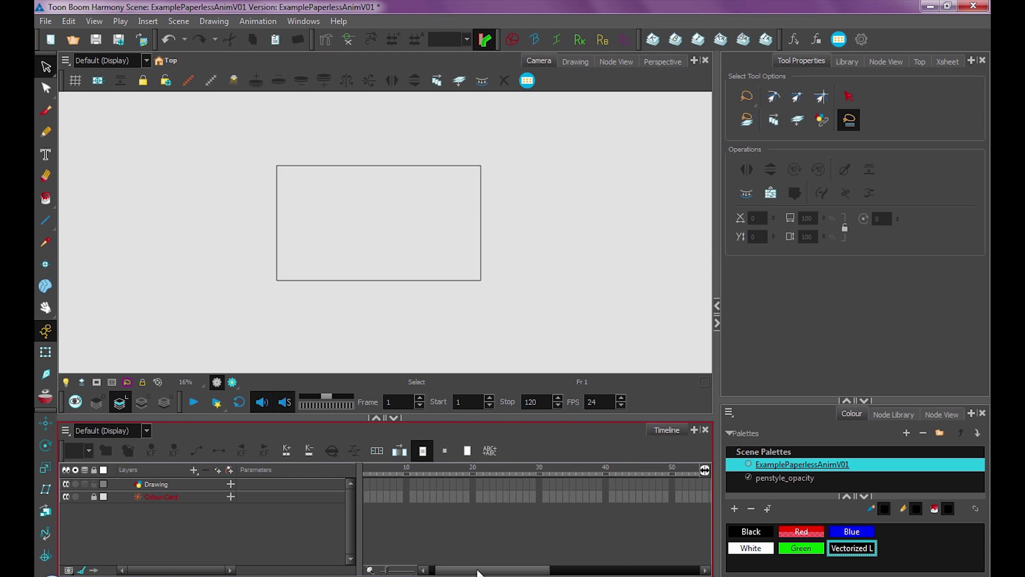
scroll(524, 265, "up", 2)
scroll(515, 274, "down", 3)
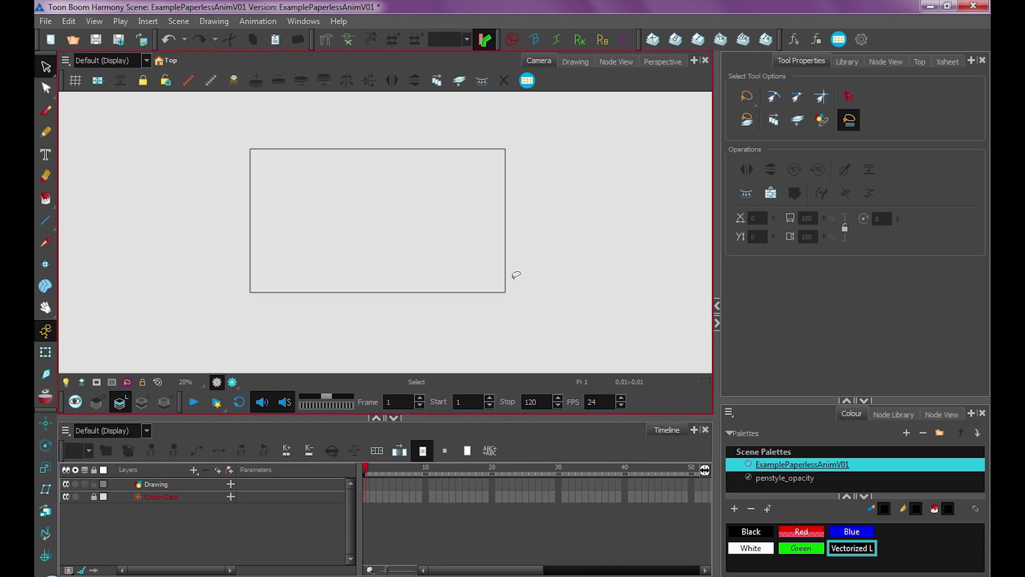
scroll(505, 263, "up", 2)
scroll(505, 264, "down", 3)
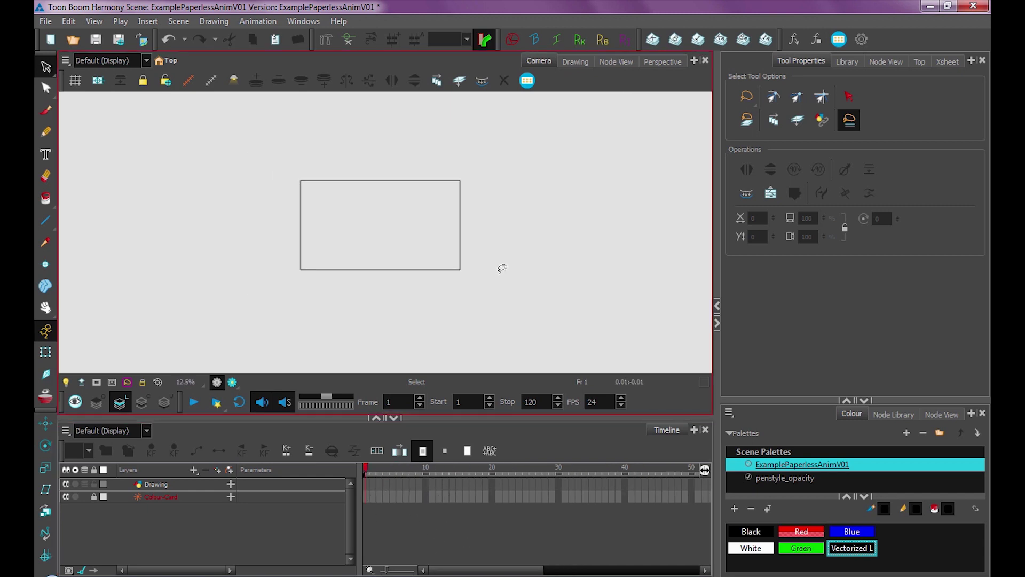
scroll(500, 268, "up", 1)
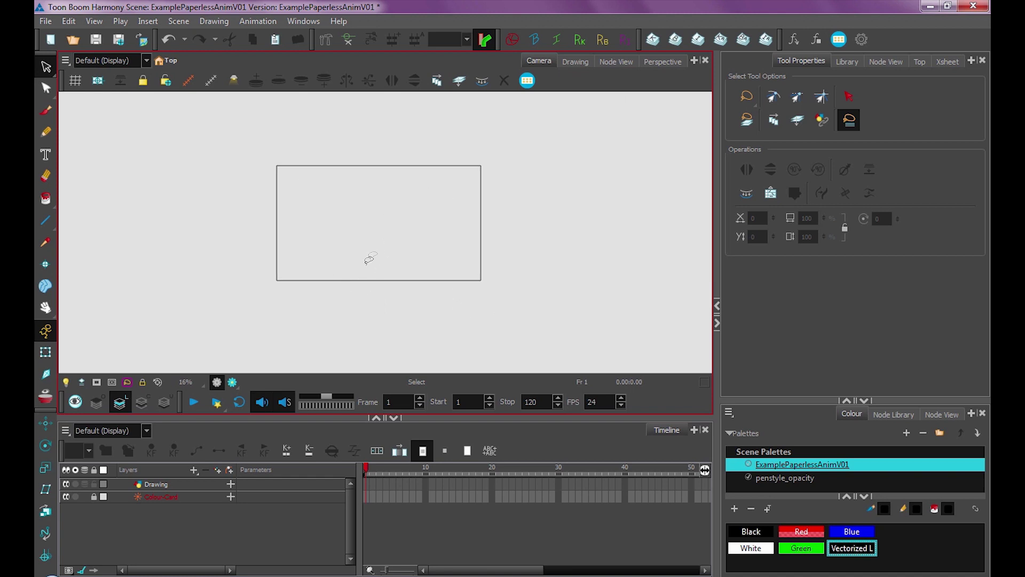
scroll(356, 267, "down", 2)
scroll(356, 267, "up", 2)
scroll(357, 267, "down", 1)
scroll(356, 267, "up", 2)
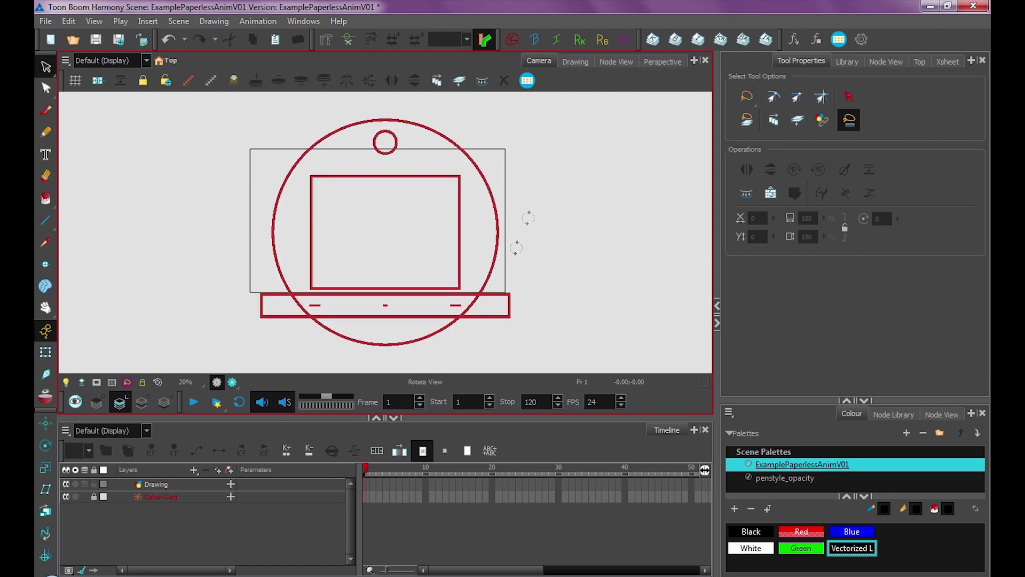
mouse_move(542, 281)
left_mouse_down()
mouse_move(508, 172)
mouse_move(544, 262)
mouse_move(543, 183)
mouse_move(553, 215)
mouse_move(560, 184)
left_mouse_up()
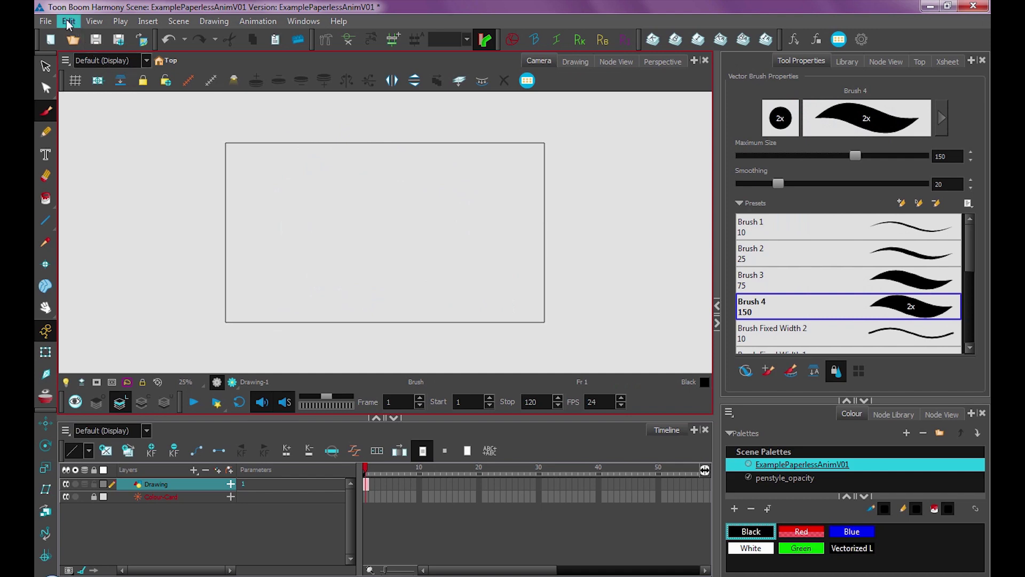
Step: Open the Advanced preferences to enable Support Overlay and Underlay Arts
left_click(69, 22)
left_click(128, 394)
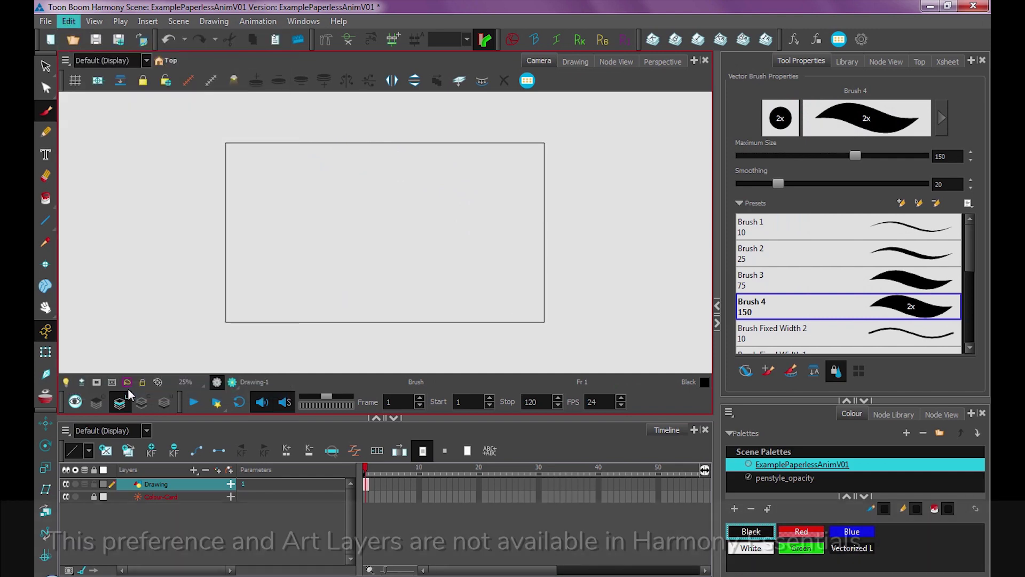
left_click(671, 81)
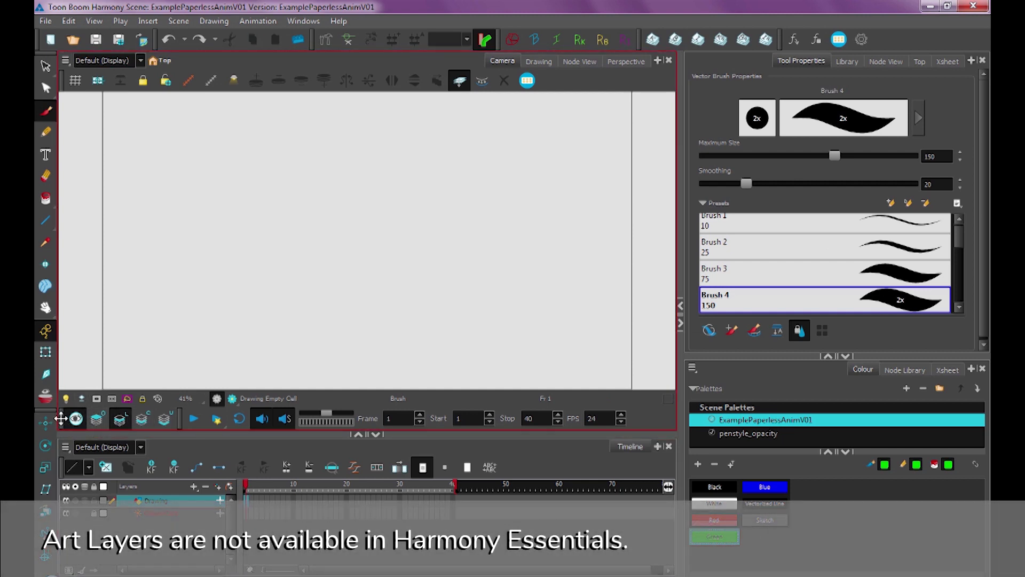
Step: Rearrange panels: group Colour with Tool Properties, show the Top view, widen the camera view
left_click_drag(60, 418, 665, 110)
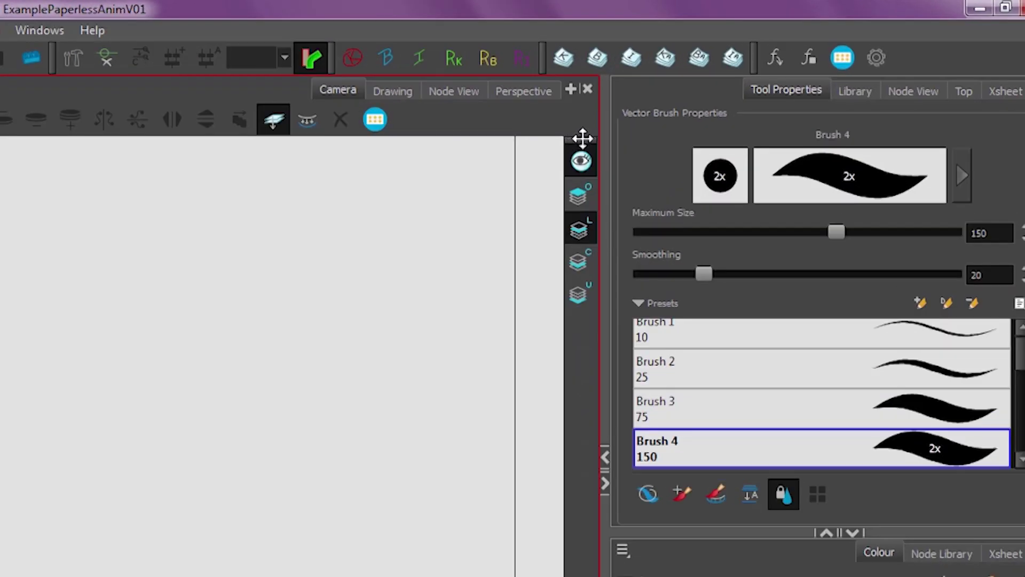
left_click_drag(581, 138, 0, 576)
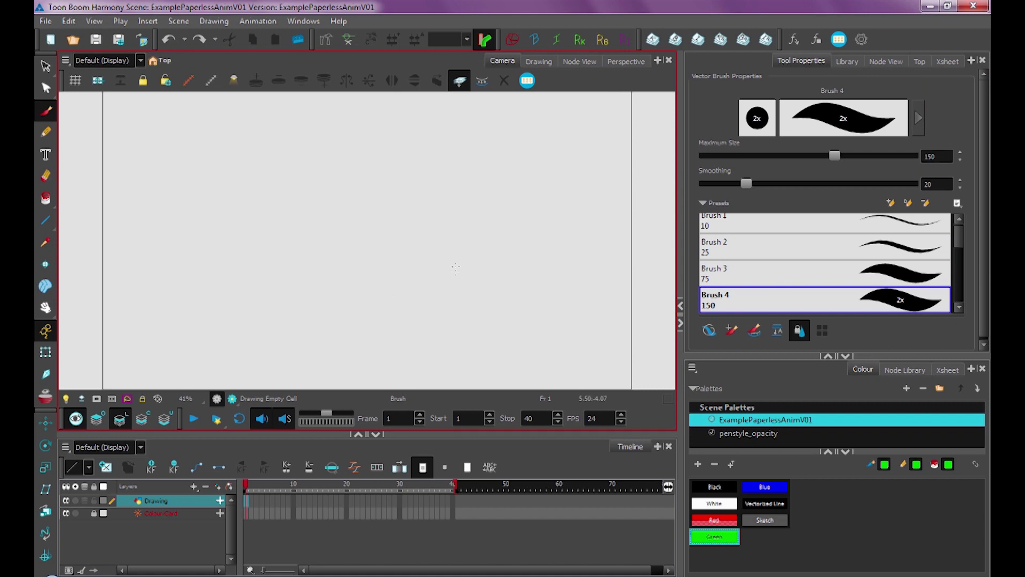
left_click(829, 357)
left_click(843, 55)
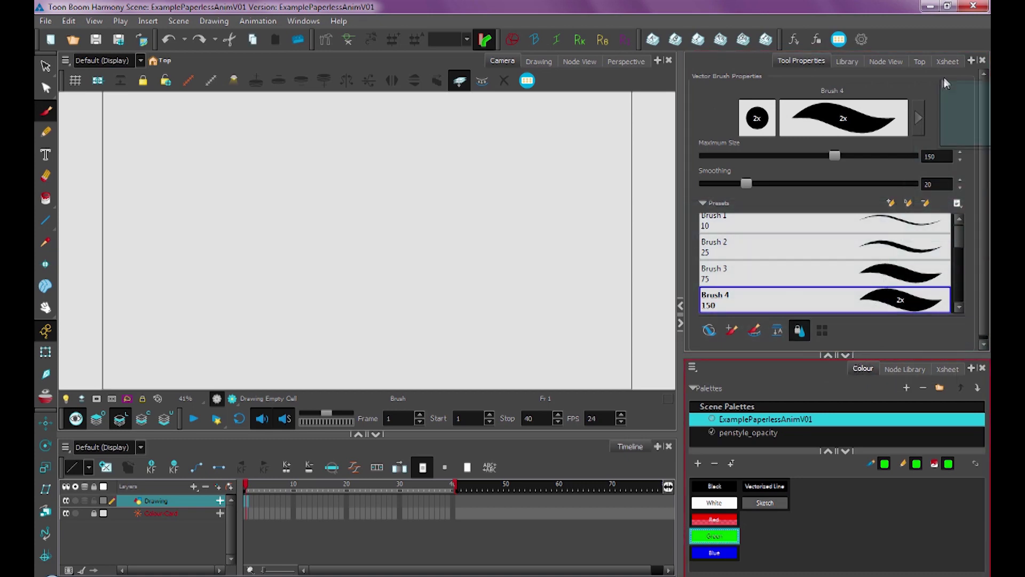
left_click_drag(946, 83, 942, 78)
left_click(919, 63)
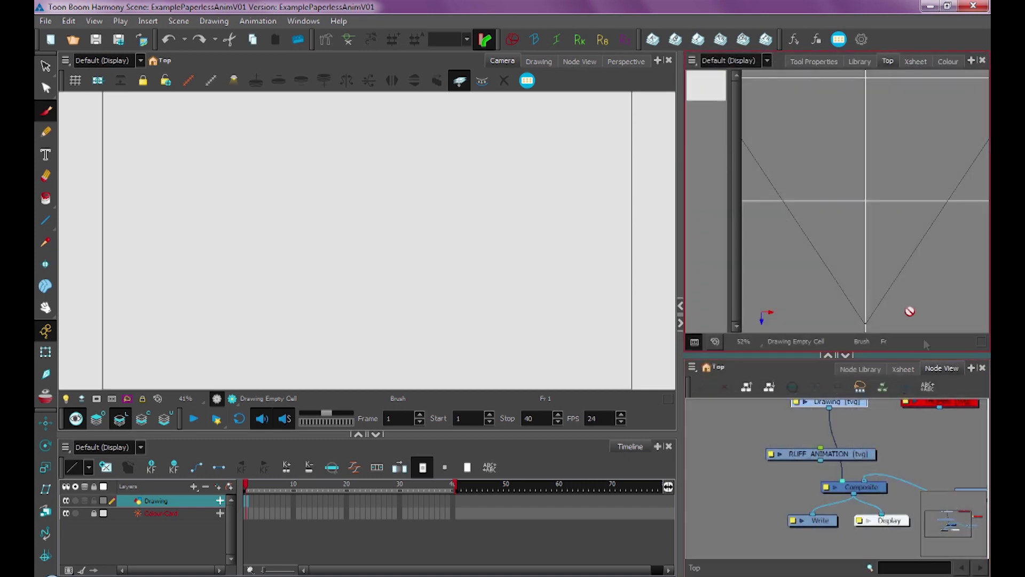
left_click_drag(681, 353, 751, 352)
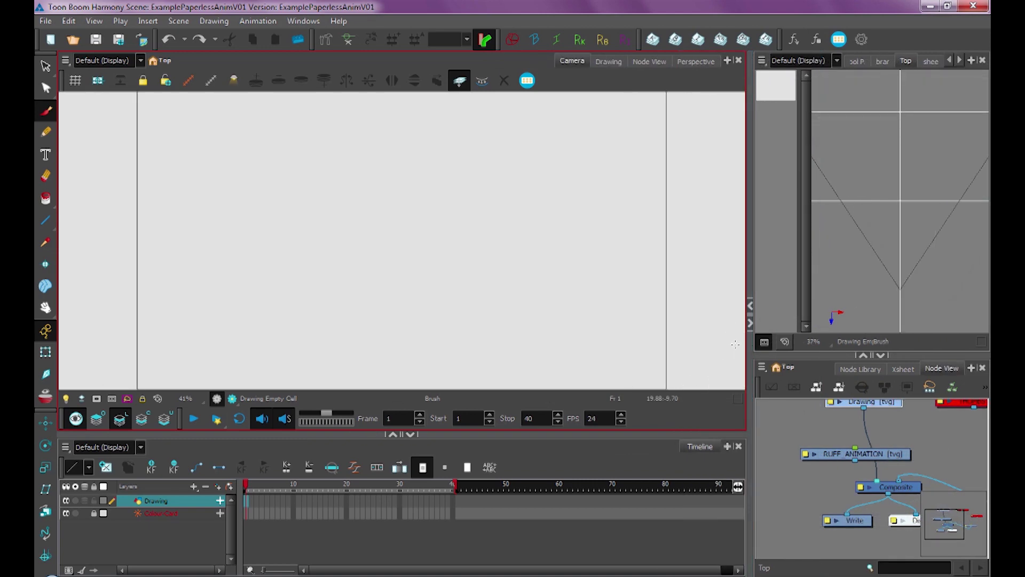
Step: Save the layout with Windows > Workspace > Save Workspace As under a new name
left_click(304, 21)
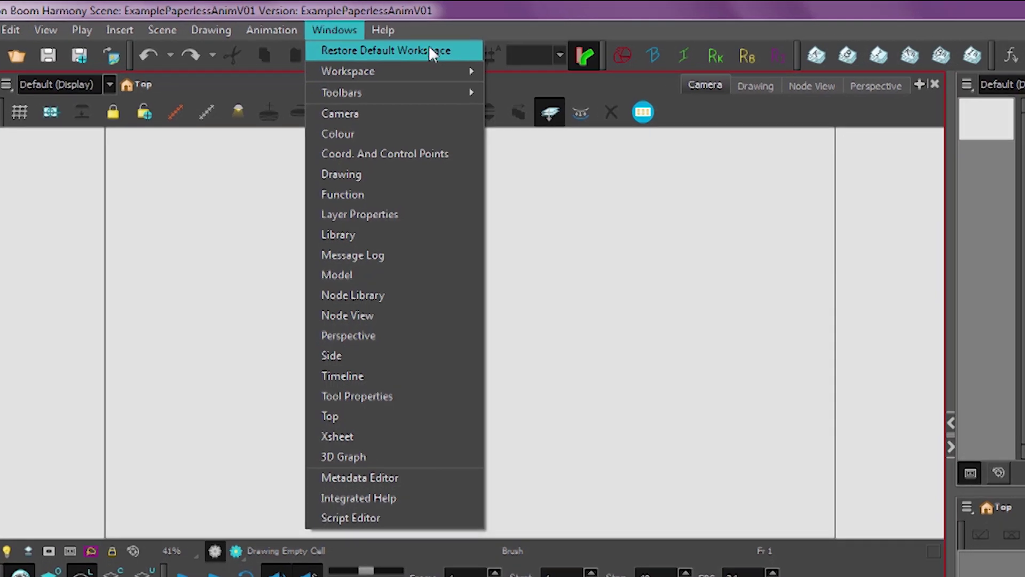
mouse_move(424, 68)
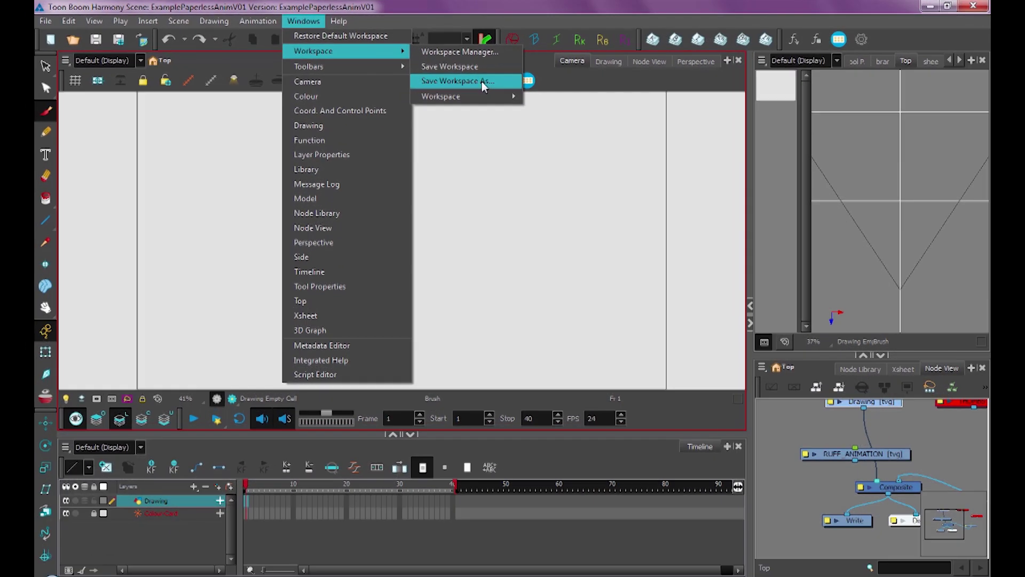
left_click(585, 112)
type("Jesse")
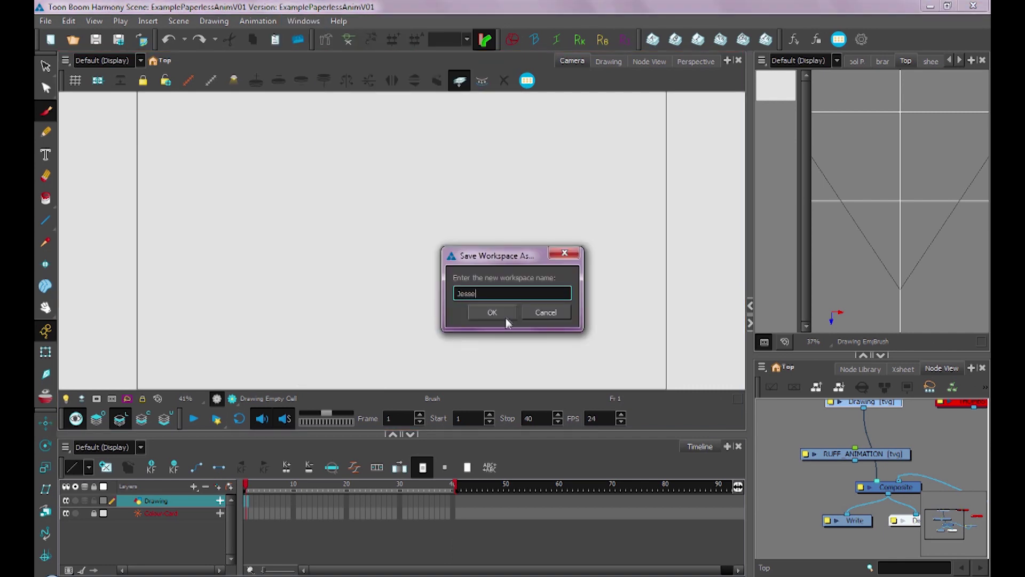
left_click(492, 313)
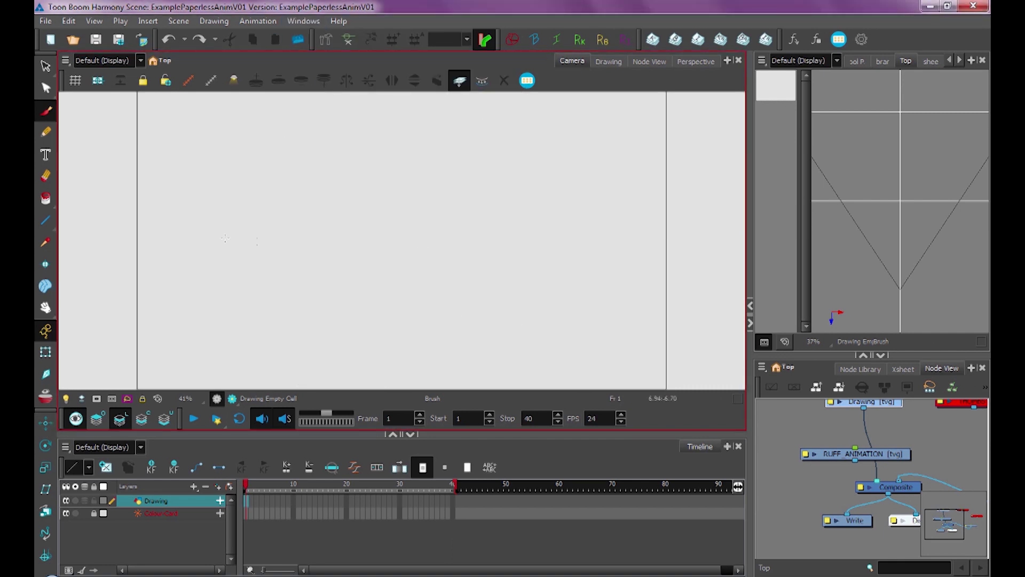
left_click(459, 80)
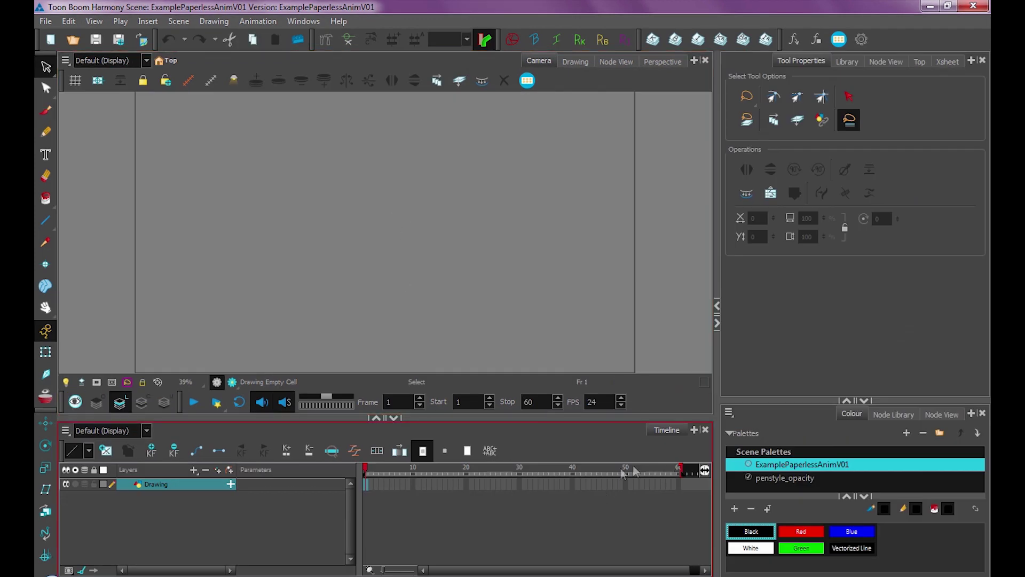
Step: Set Scene Length to 120 frames and check the 24 fps frame rate
left_click_drag(392, 463, 604, 477)
left_click(181, 21)
left_click(193, 35)
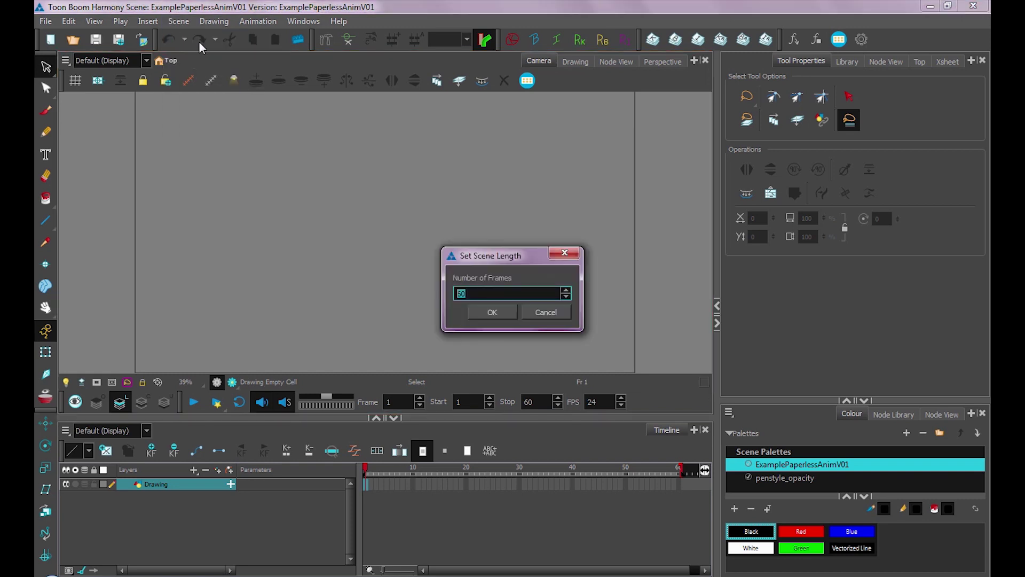
type("120")
left_click(492, 312)
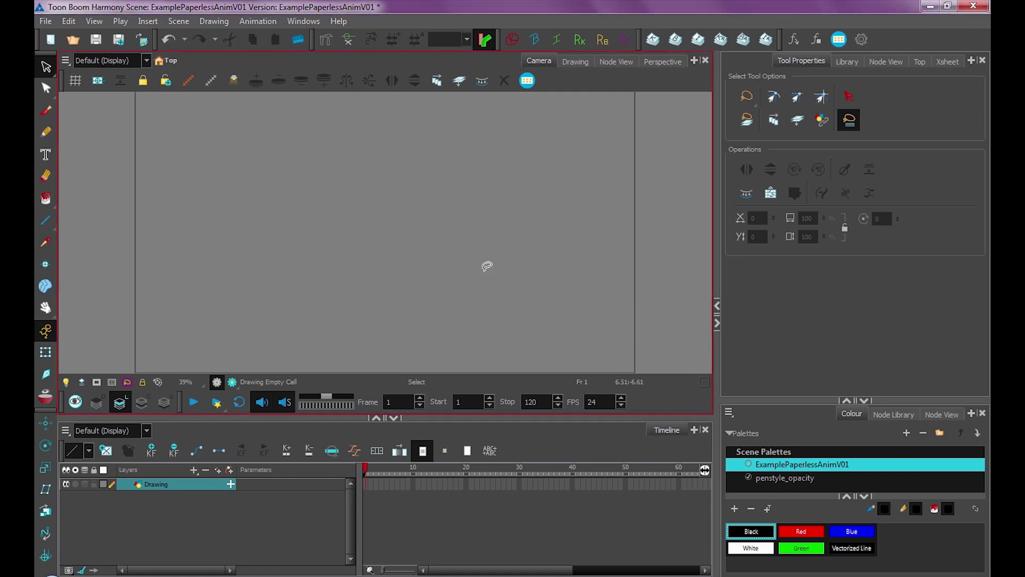
left_click(602, 402)
left_click(177, 21)
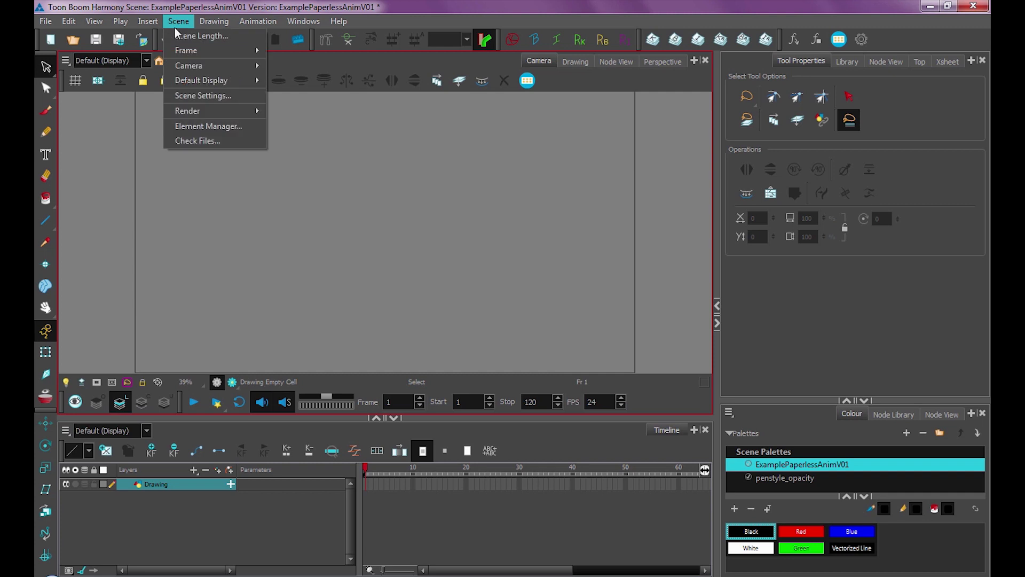
left_click(201, 96)
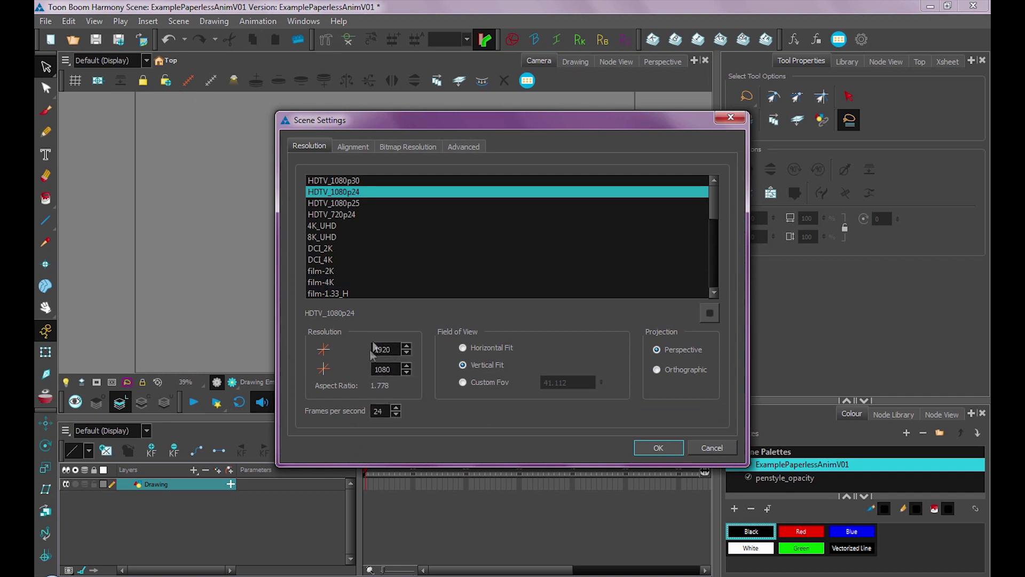
key("Return")
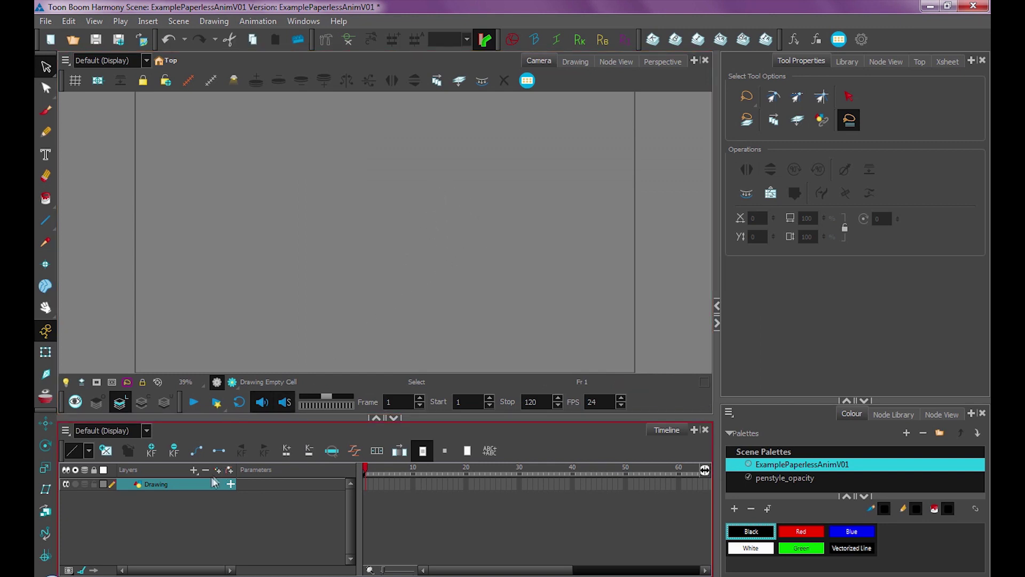
Step: Add a Colour-Card layer, delete the misplaced one, and re-add it below the Drawing layer
left_click(195, 470)
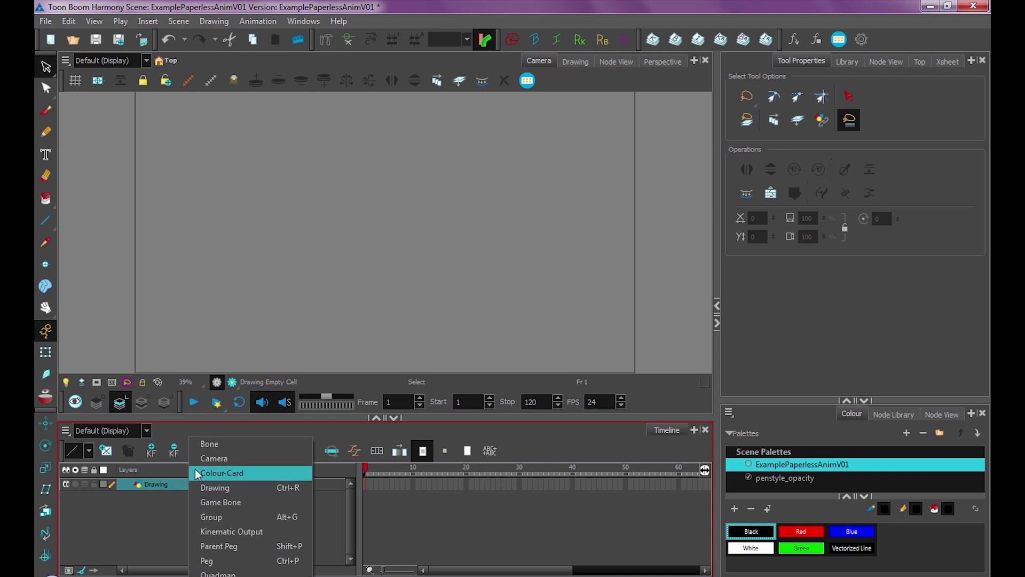
left_click(235, 474)
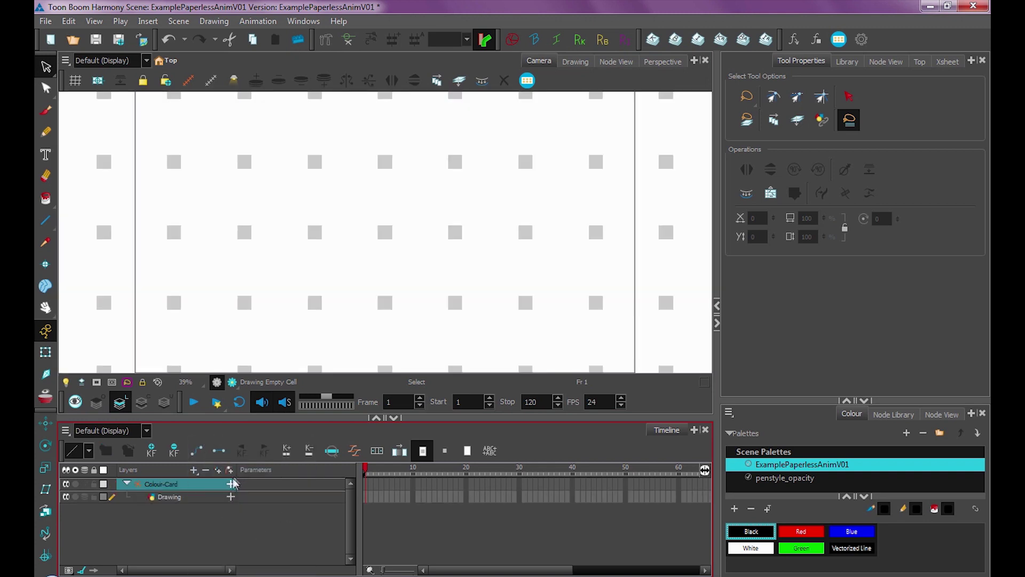
left_click(169, 498)
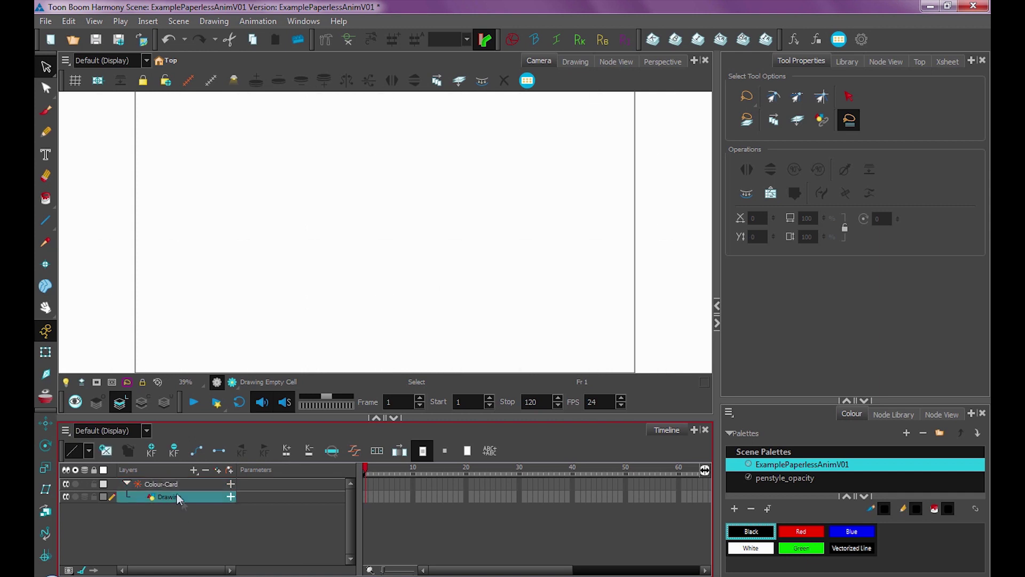
left_click(157, 484)
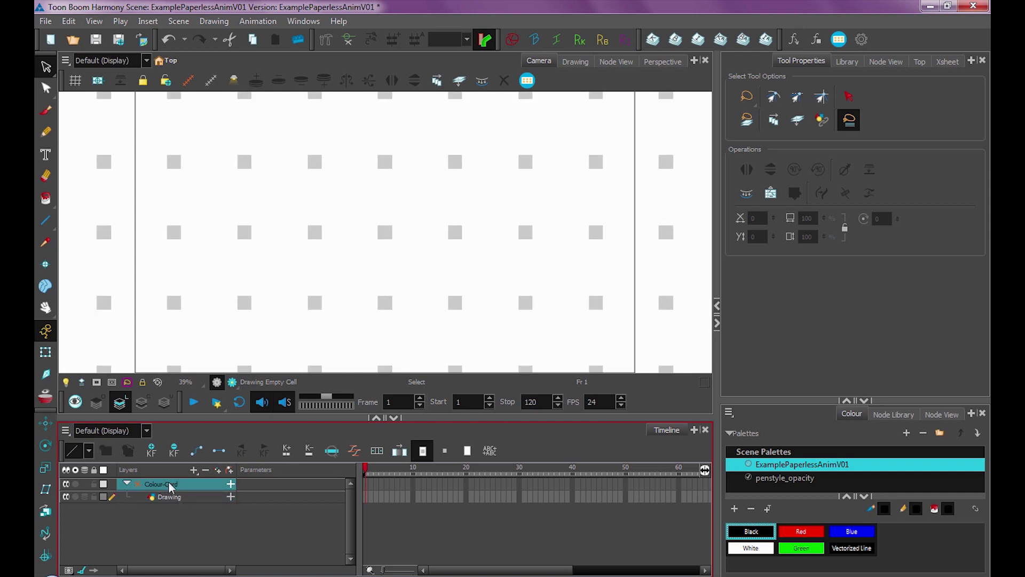
key("Delete")
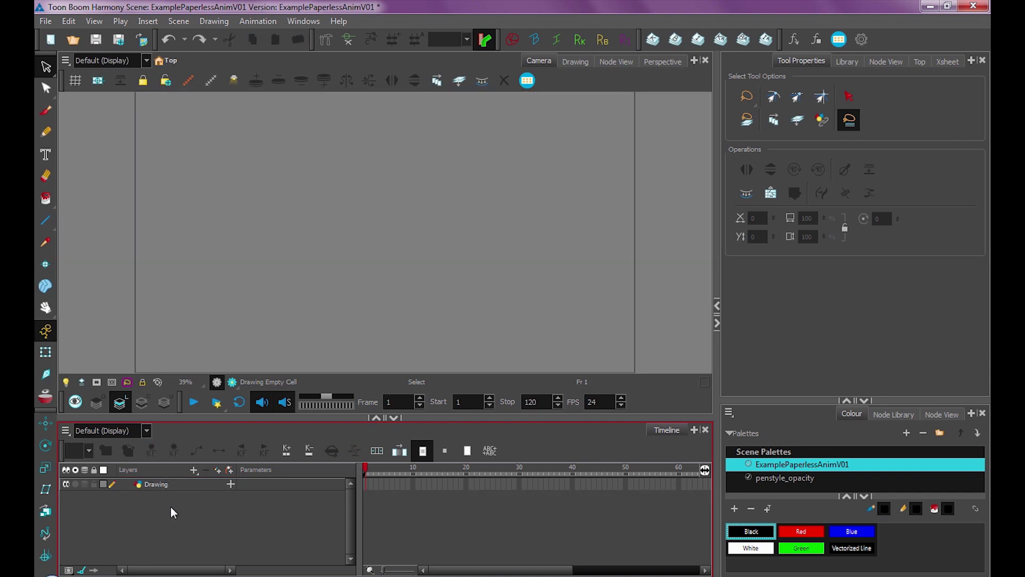
left_click(194, 470)
left_click(233, 472)
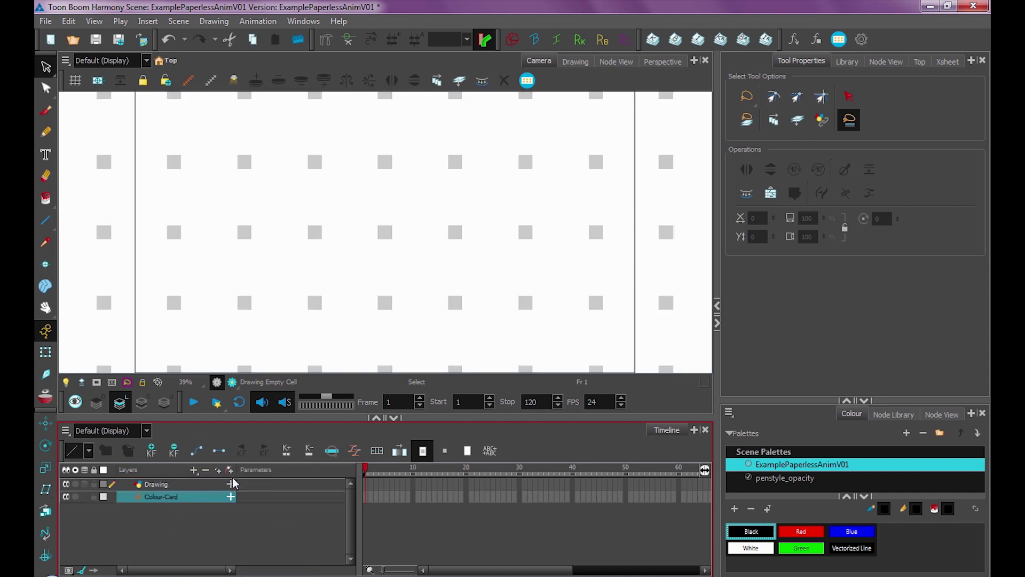
left_click(161, 509)
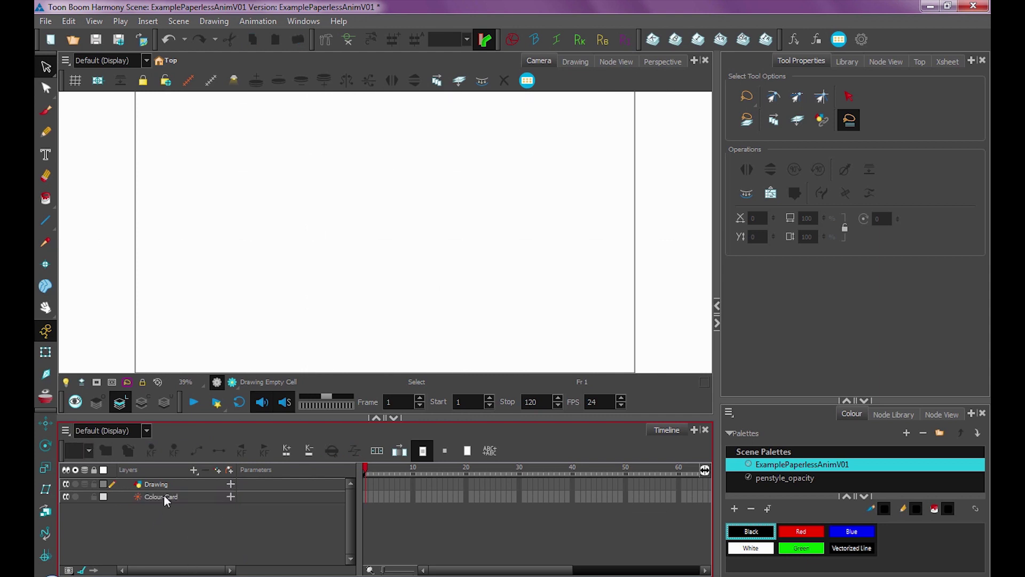
double_click(137, 497)
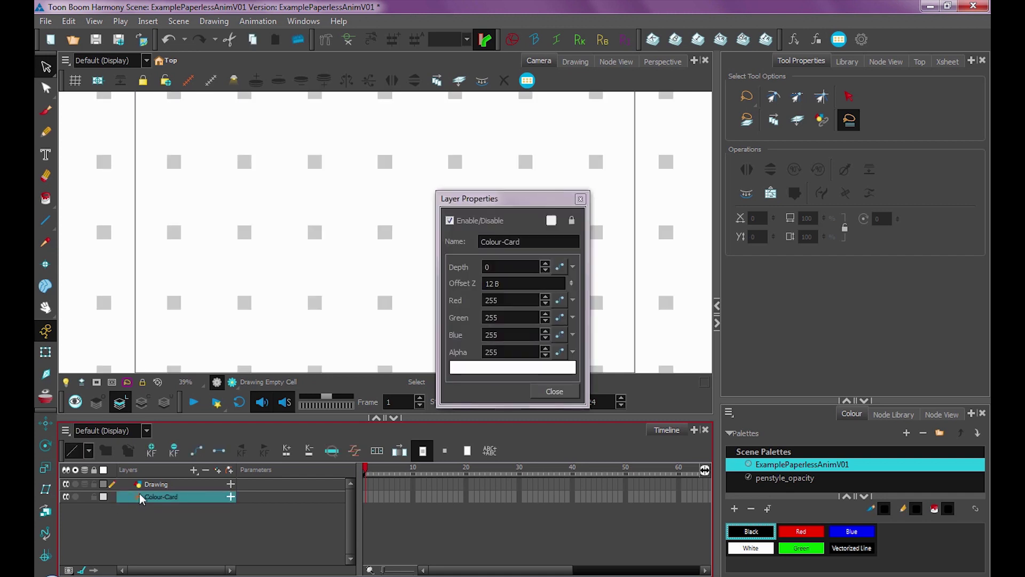
Step: Darken the Colour-Card to light grey 229 in the Colour Picker, then close picker and properties
left_click(521, 367)
left_click_drag(579, 378, 572, 378)
left_click(502, 275)
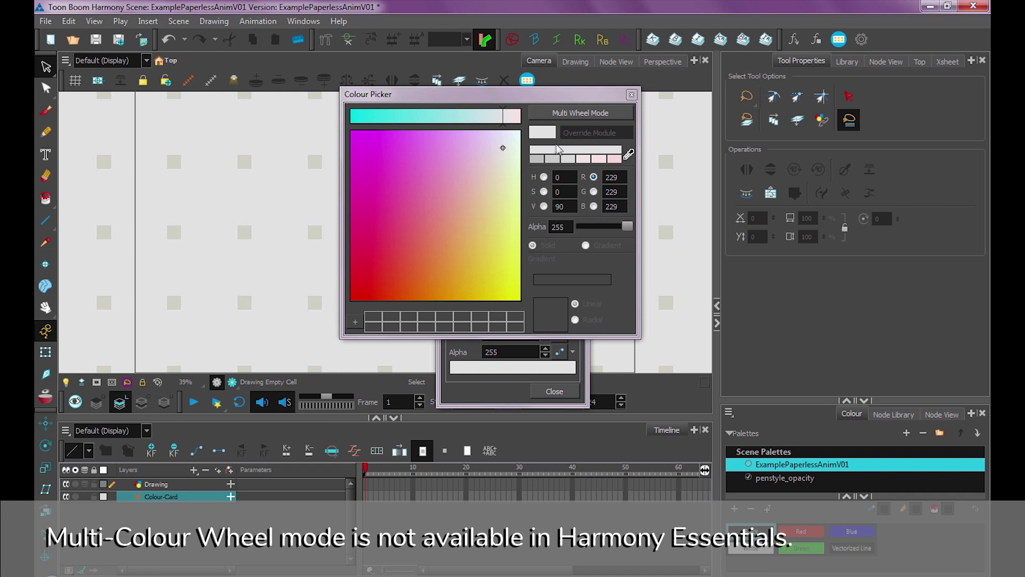
left_click(545, 178)
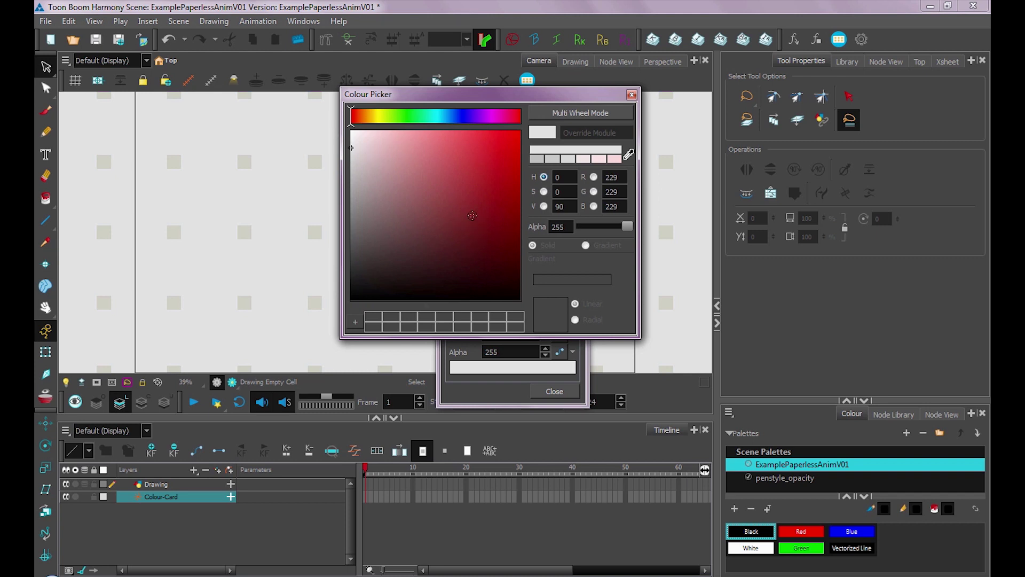
left_click(583, 113)
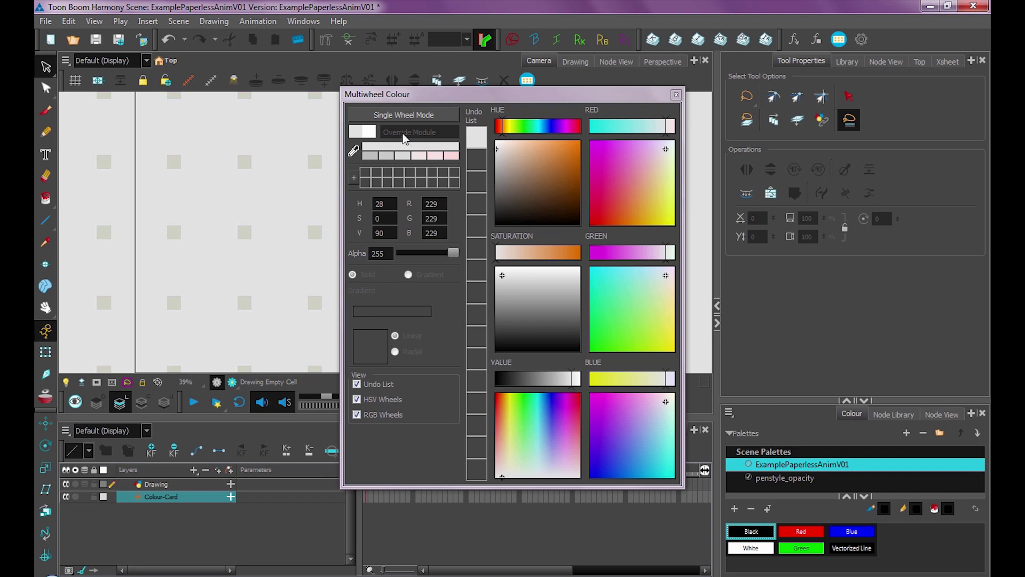
left_click(676, 96)
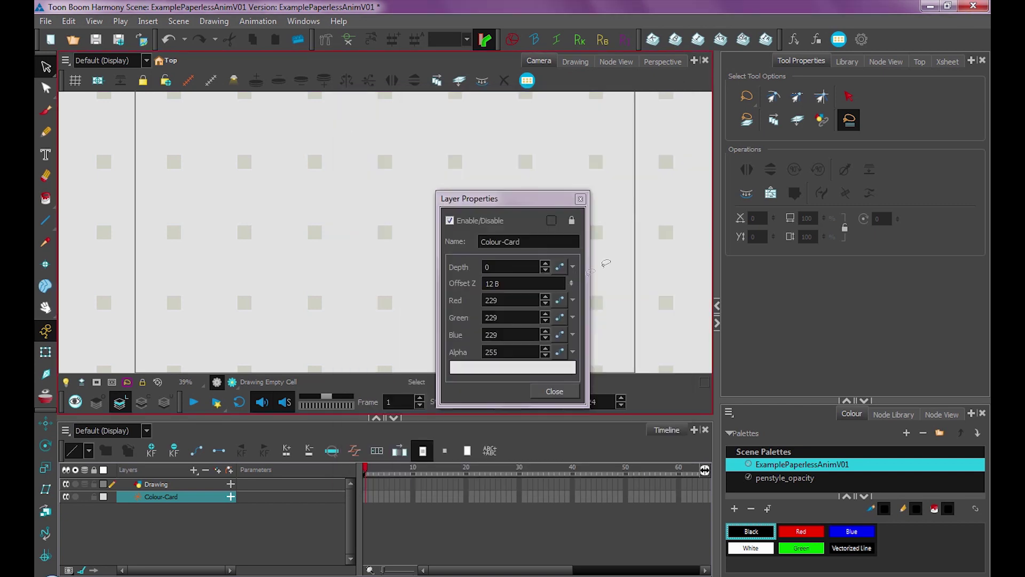
left_click(548, 393)
Step: Select the Colour-Card layer in the Timeline and toggle its lock on
left_click(342, 521)
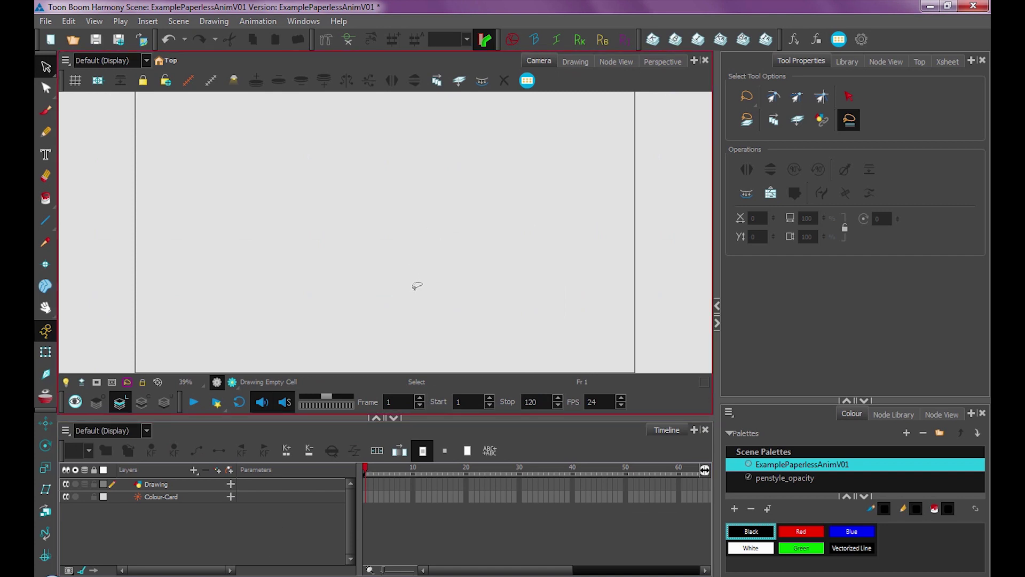
left_click(46, 352)
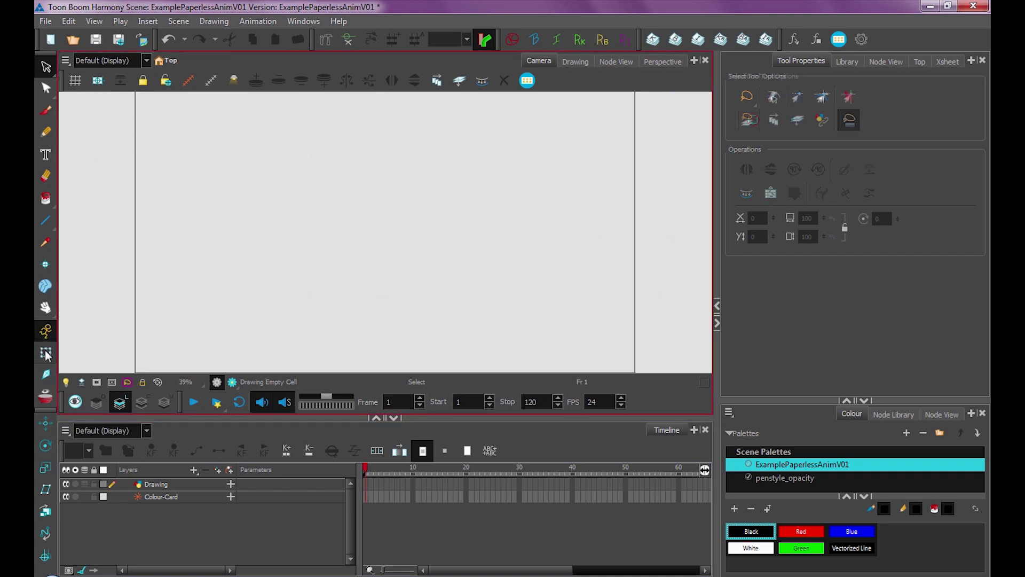
left_click(364, 196)
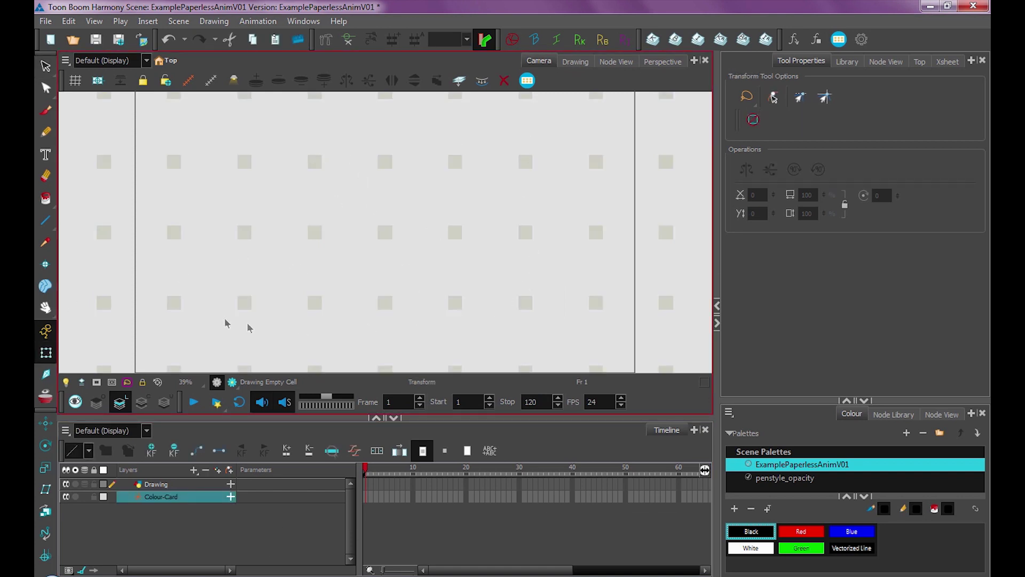
left_click(222, 537)
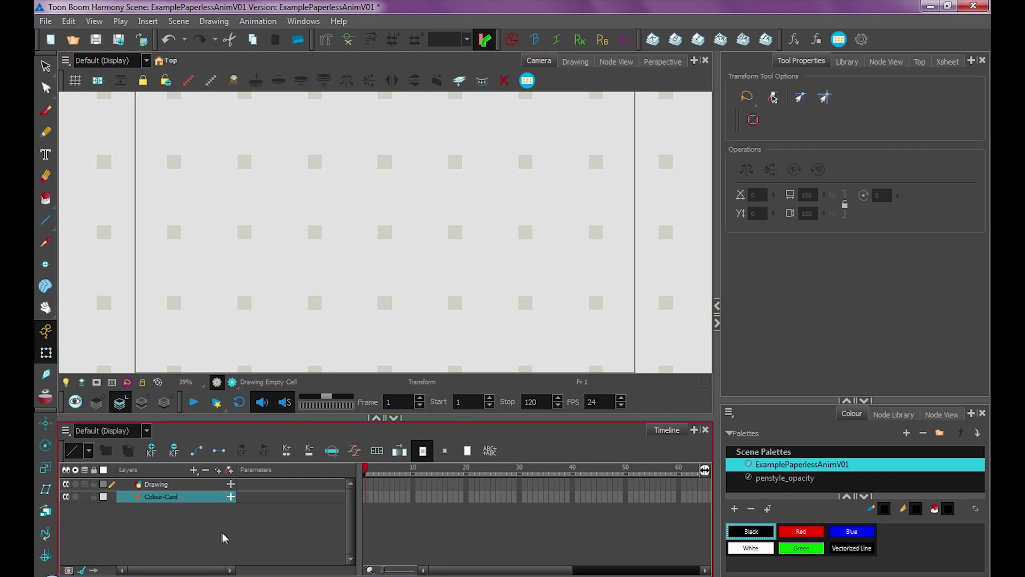
left_click(94, 499)
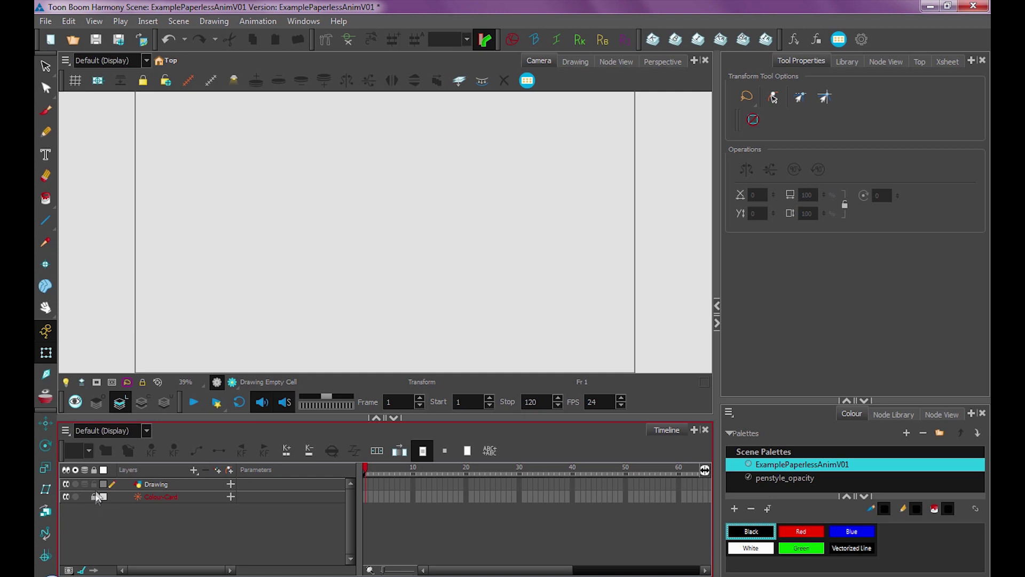
left_click(94, 497)
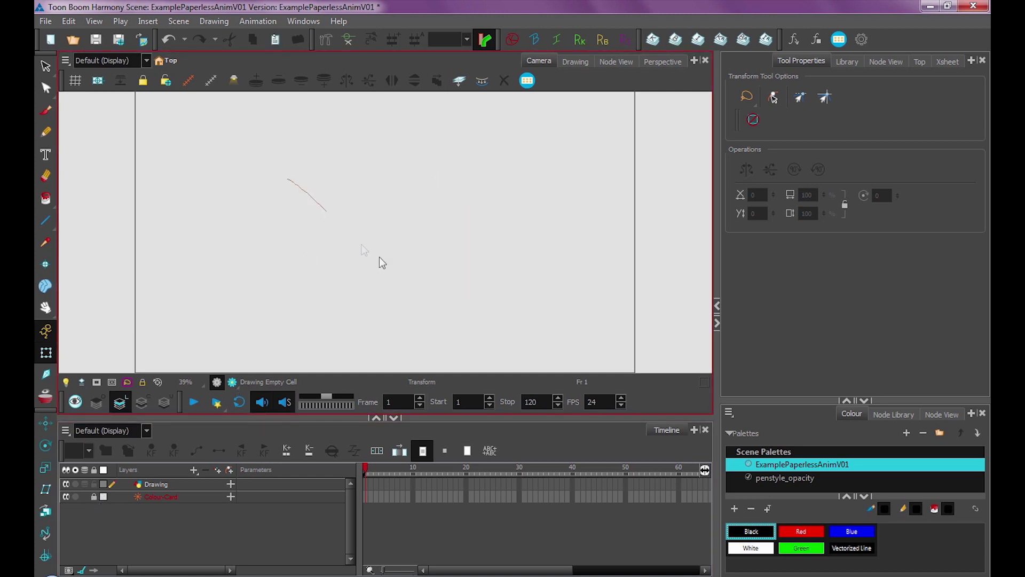